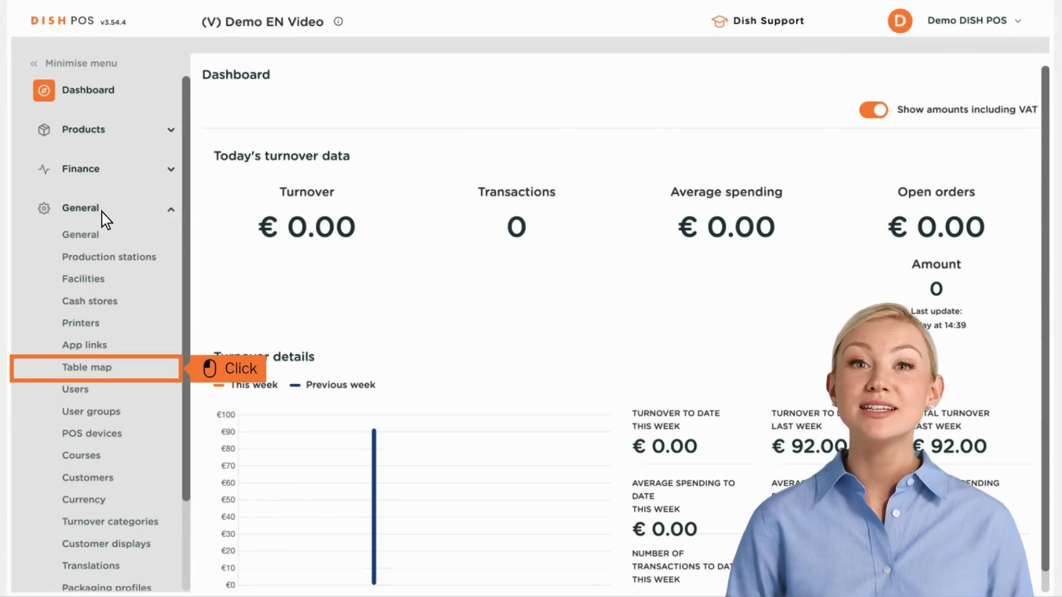
- Start a new table map named Terrace and assign it to the Terrace Test facility
{"action": "left_click", "coordinate": [98, 372]}
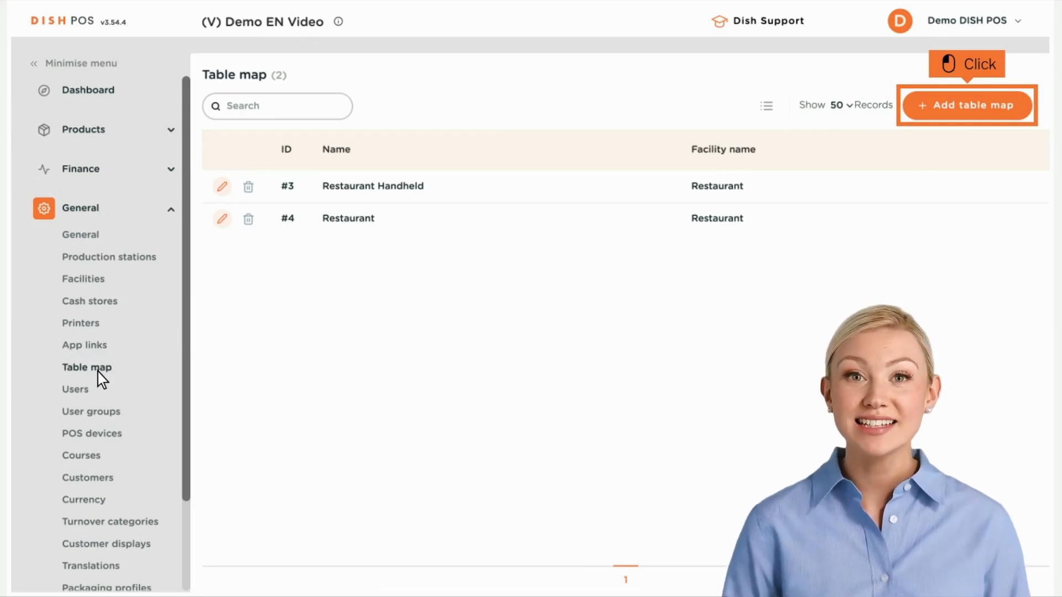
{"action": "left_click", "coordinate": [967, 109]}
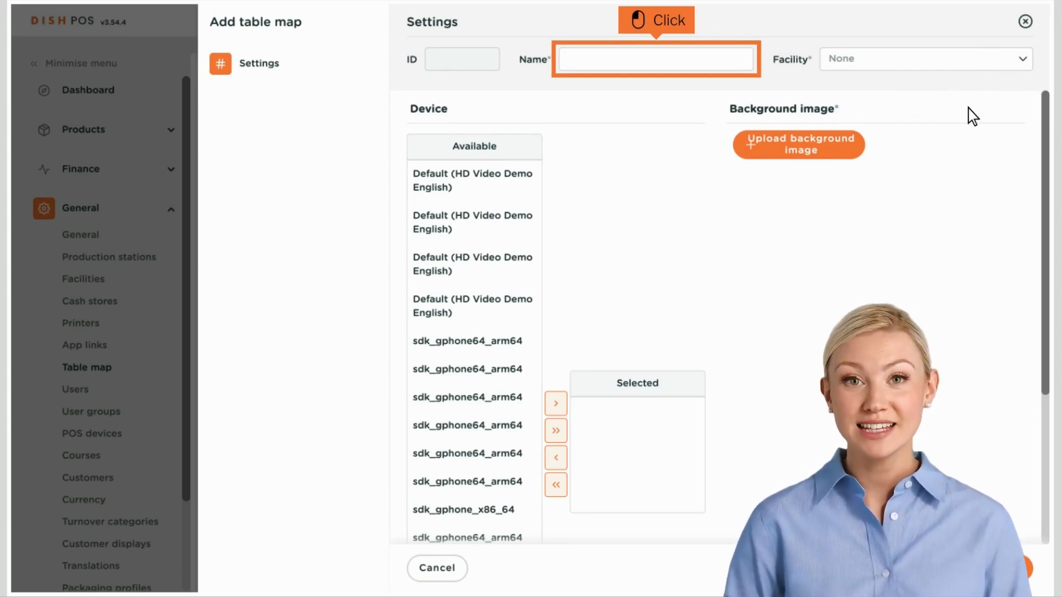
{"action": "left_click", "coordinate": [658, 64]}
{"action": "type", "text": "Terrace"}
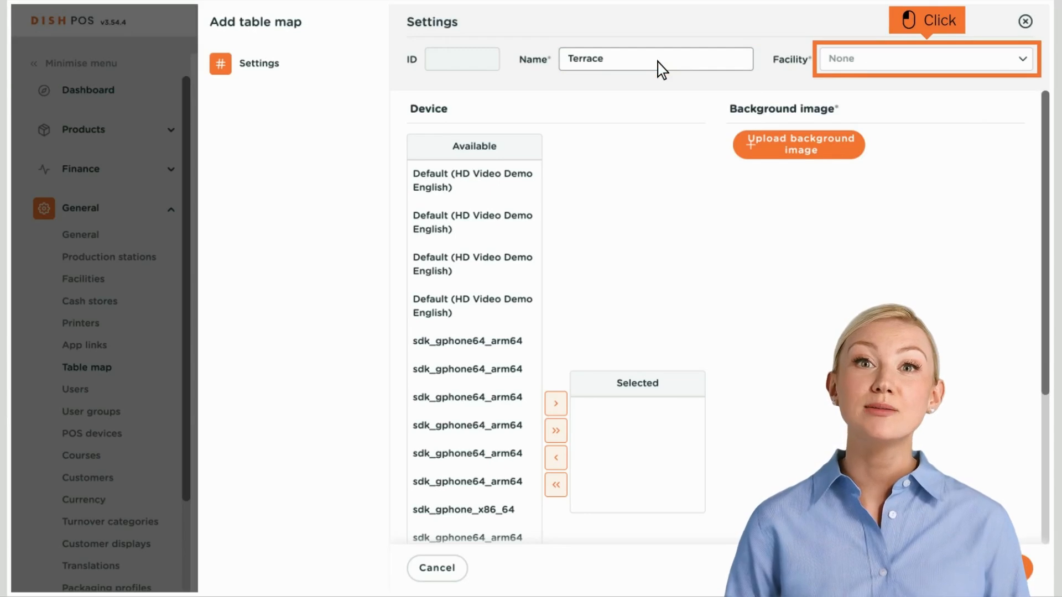
{"action": "left_click", "coordinate": [928, 63]}
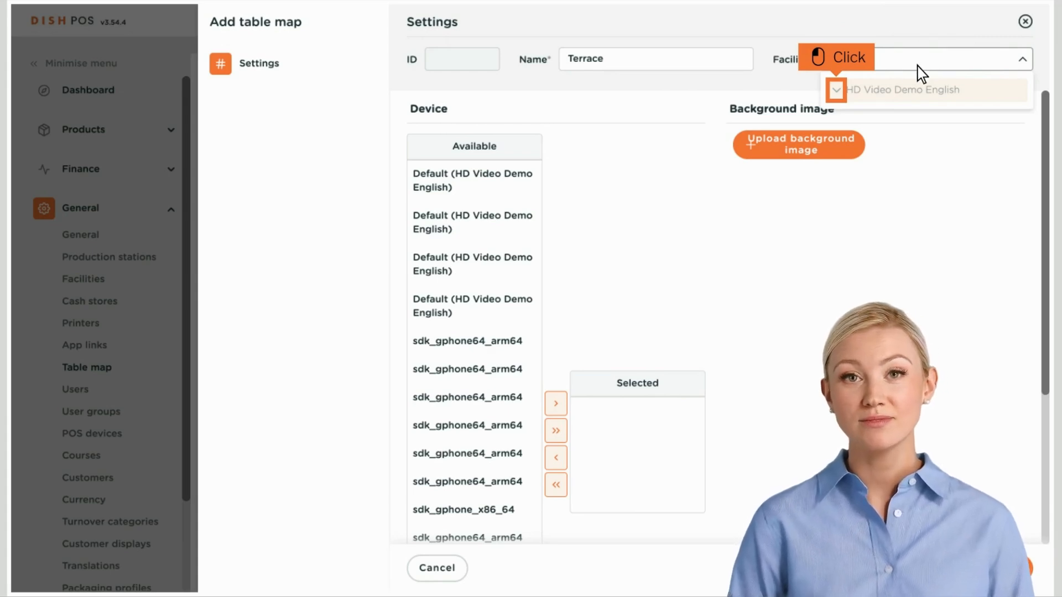
{"action": "left_click", "coordinate": [841, 91]}
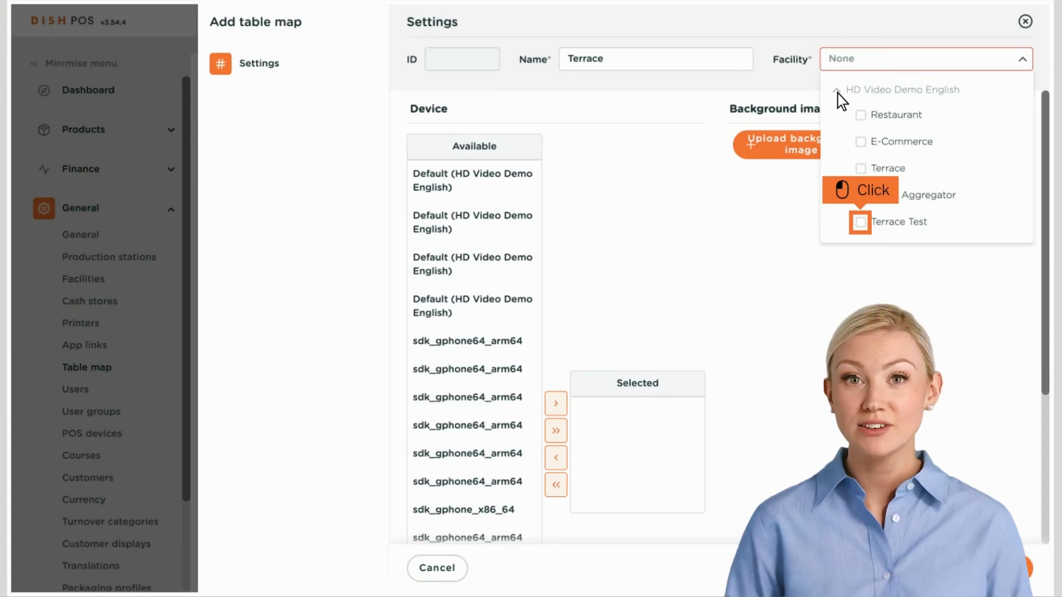
{"action": "left_click", "coordinate": [861, 222]}
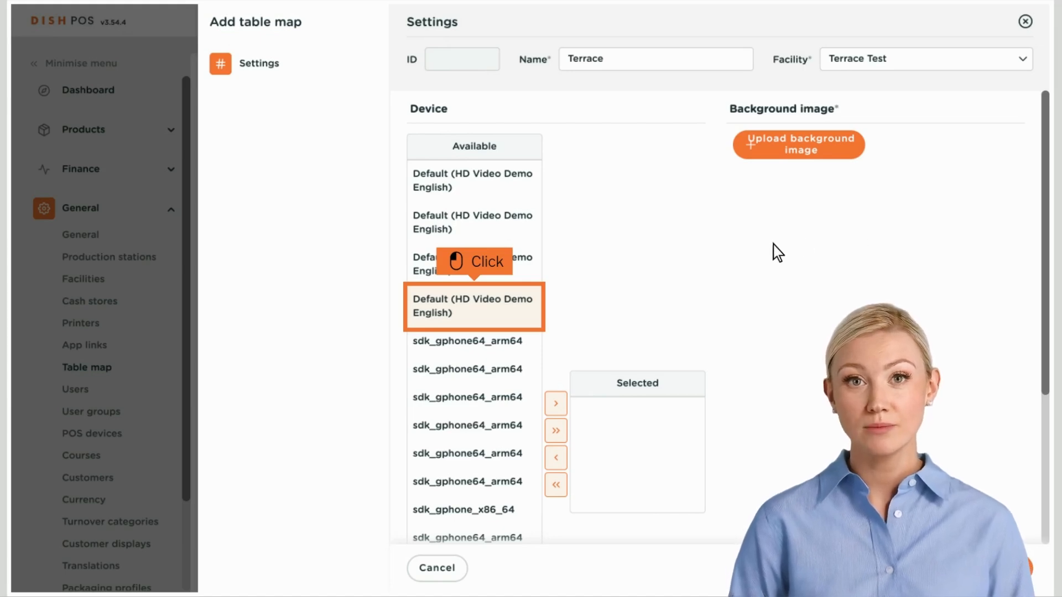
- Assign the fourth Default (HD Video Demo English) device, upload a floor plan background image and save the table map
{"action": "left_click", "coordinate": [476, 311]}
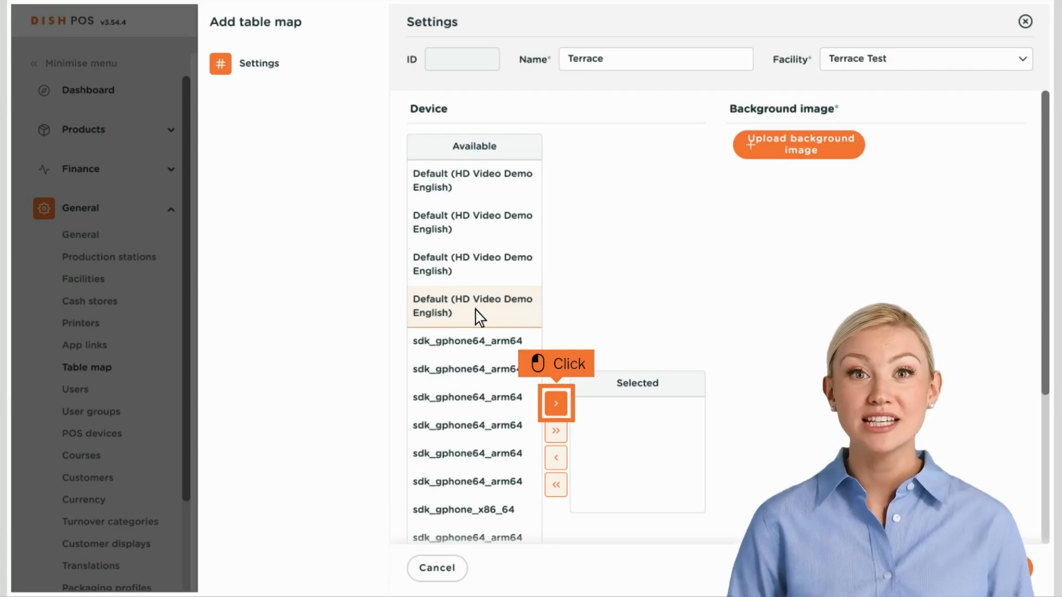
{"action": "left_click", "coordinate": [555, 403]}
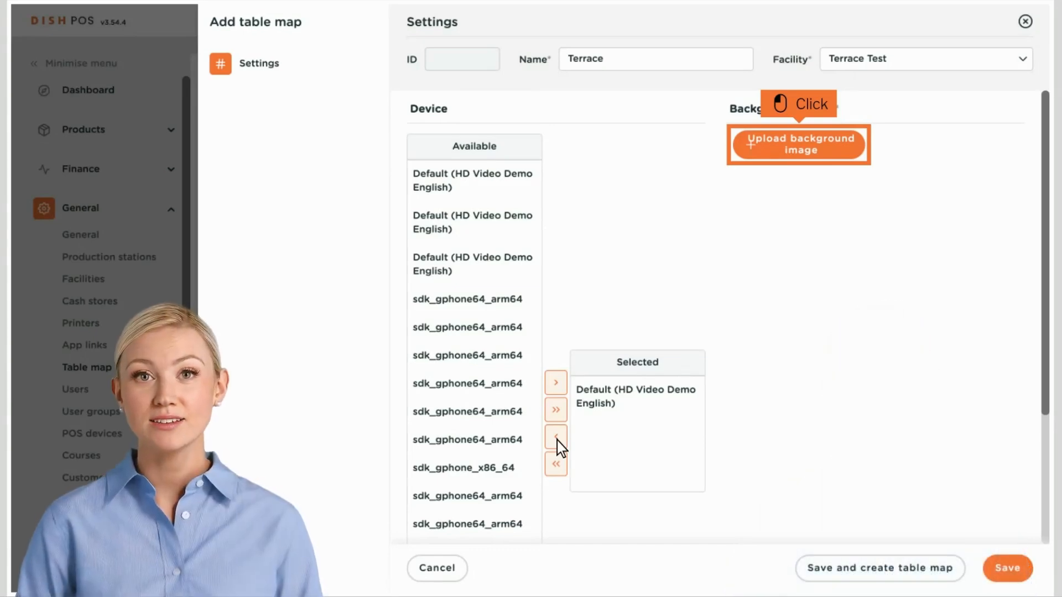
{"action": "left_click", "coordinate": [800, 147]}
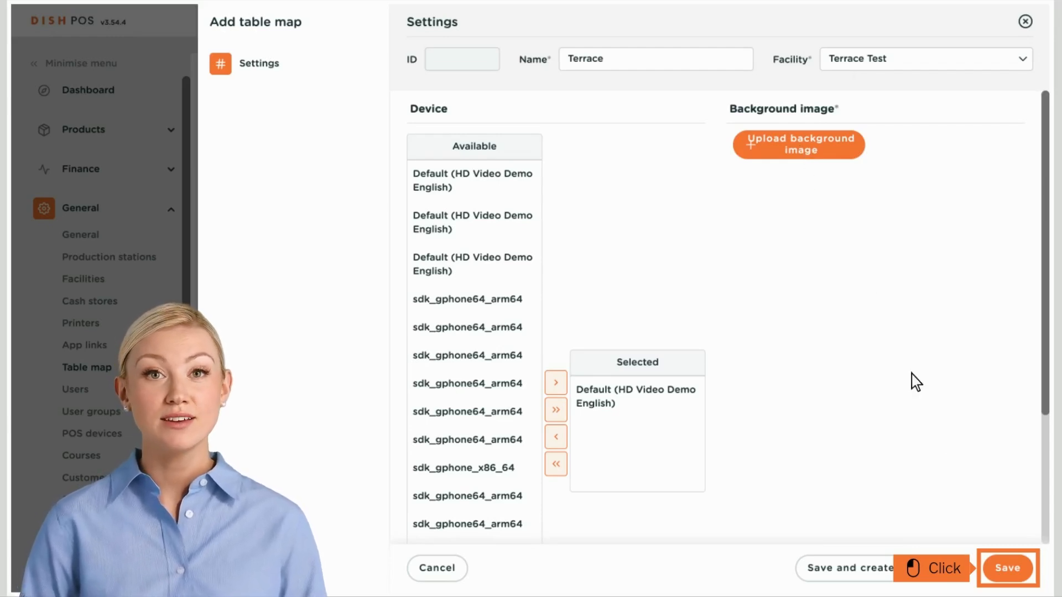
{"action": "left_click", "coordinate": [1010, 572]}
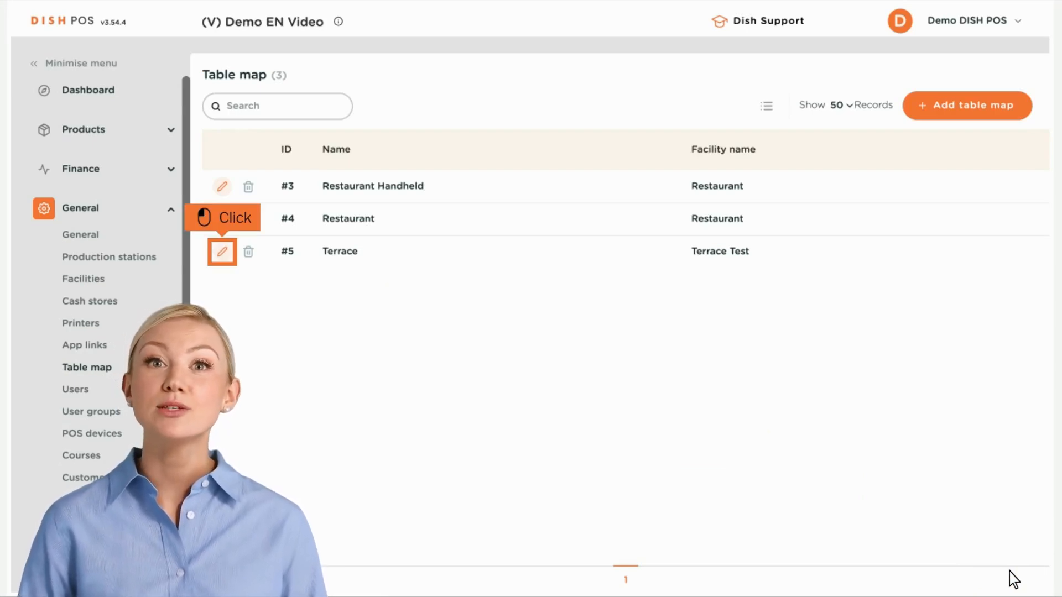
- Open the Terrace map's table layout for editing and show the grid over the floor plan
{"action": "left_click", "coordinate": [222, 252]}
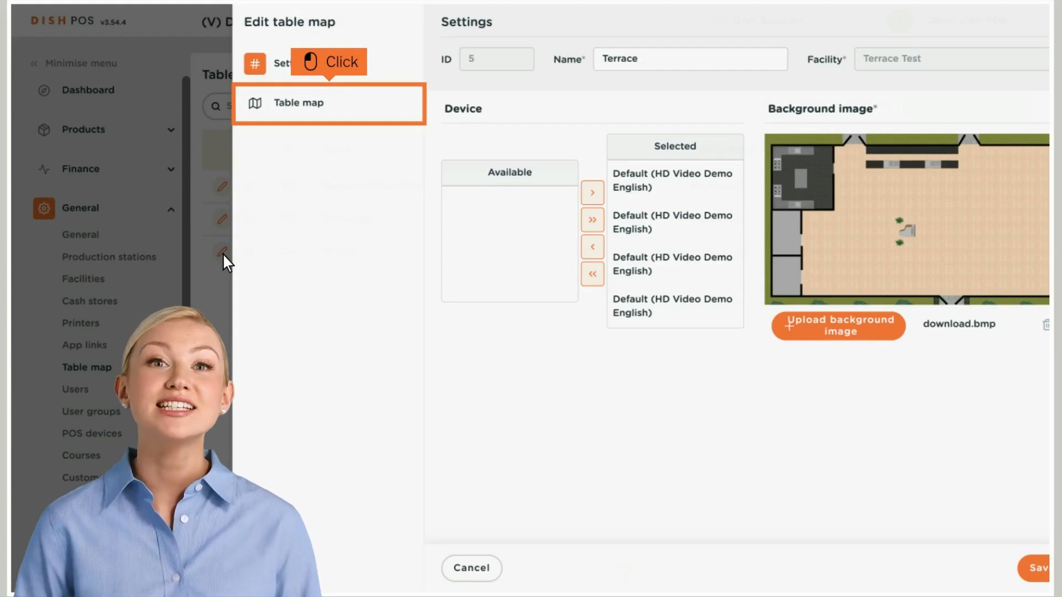
{"action": "left_click", "coordinate": [329, 104]}
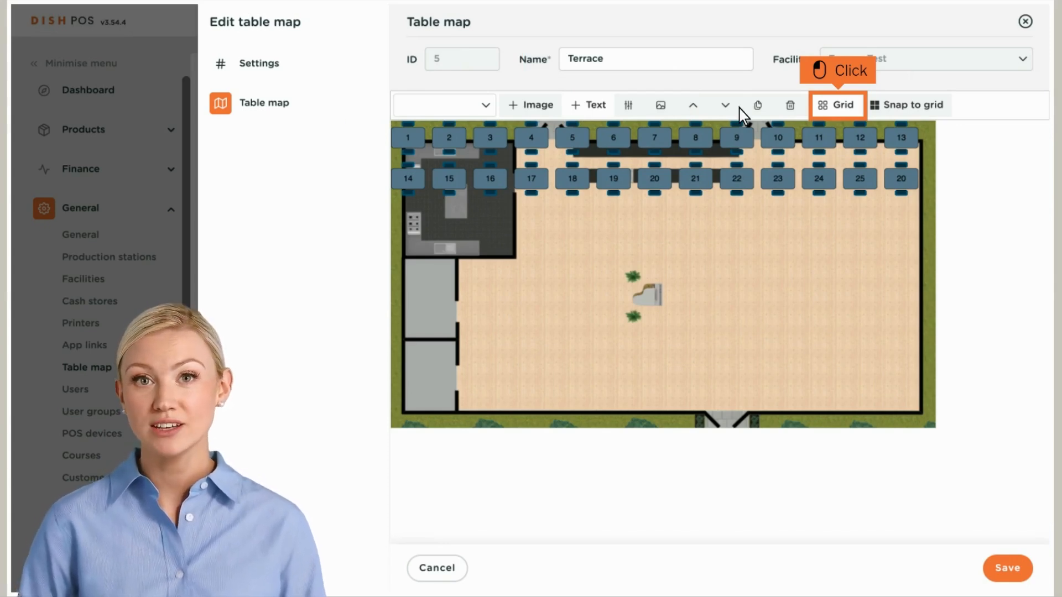
{"action": "left_click", "coordinate": [839, 108]}
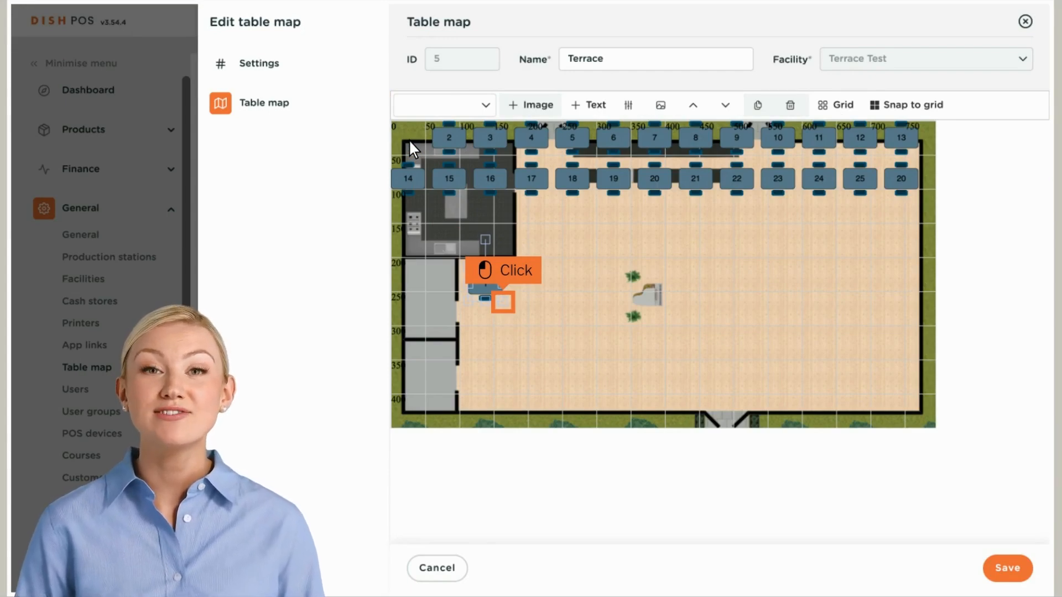
- Enlarge table 1 below the kitchen to about 104 by 104 at X 113 and accept its properties
{"action": "left_click", "coordinate": [503, 303]}
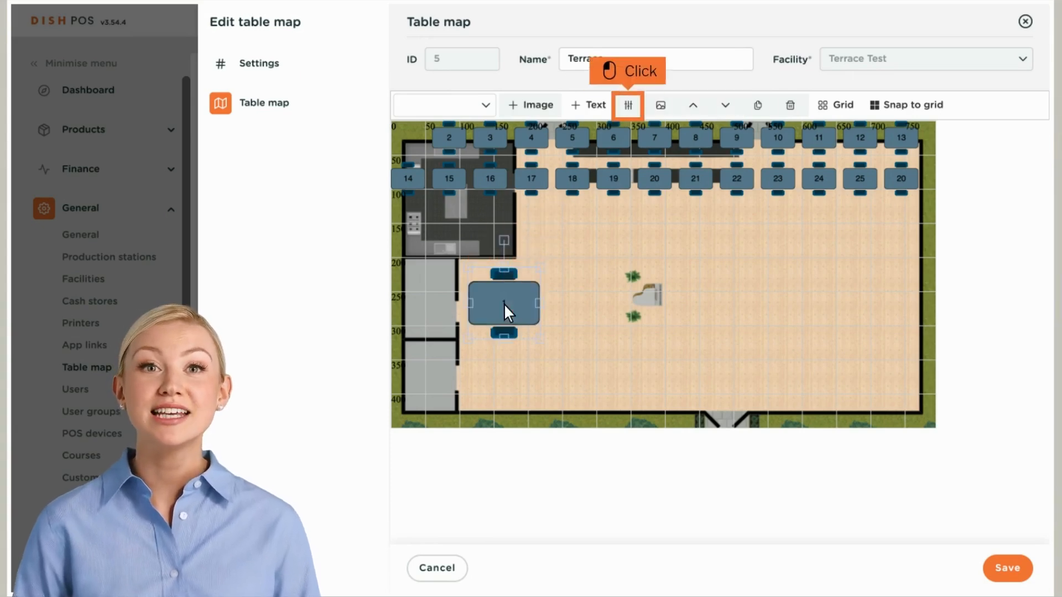
{"action": "left_click", "coordinate": [628, 106]}
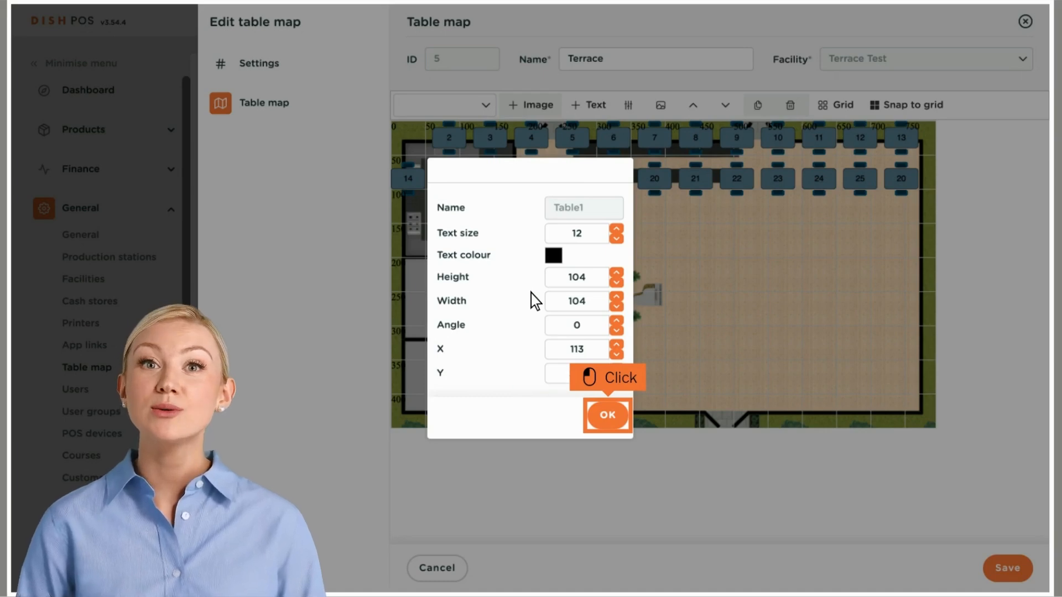
{"action": "left_click", "coordinate": [611, 424]}
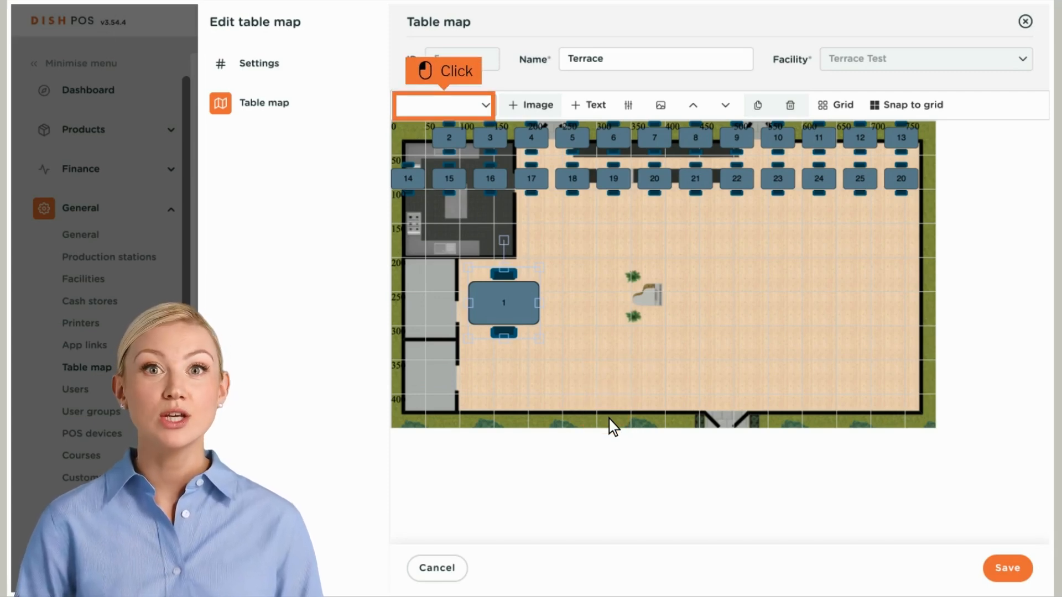
- Add a plant2 image to the floor between table 1 and the piano and shrink it
{"action": "left_click", "coordinate": [444, 107]}
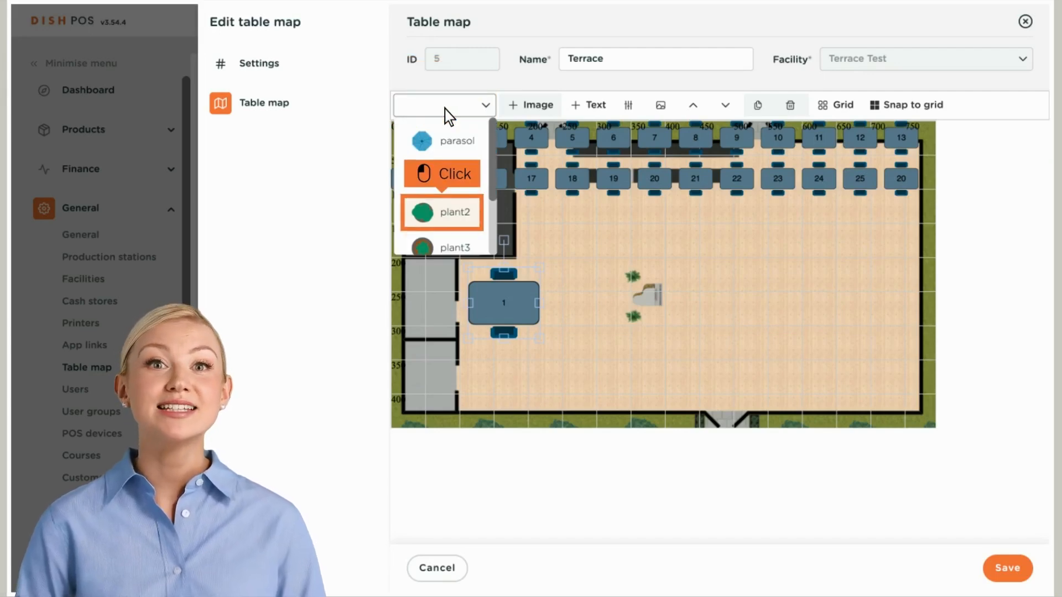
{"action": "left_click", "coordinate": [443, 215]}
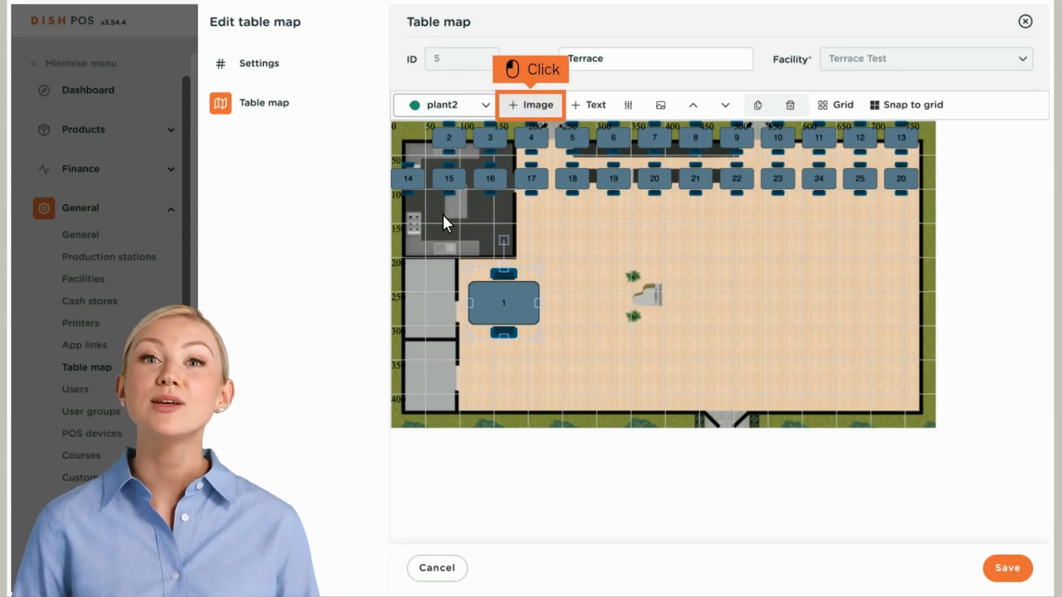
{"action": "left_click", "coordinate": [532, 107]}
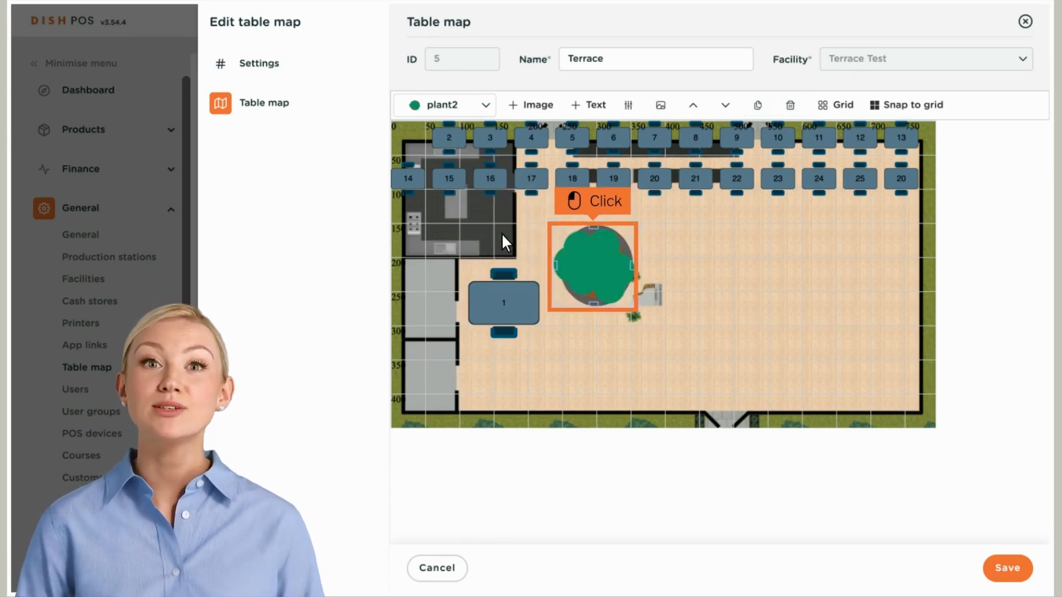
{"action": "left_click", "coordinate": [593, 268]}
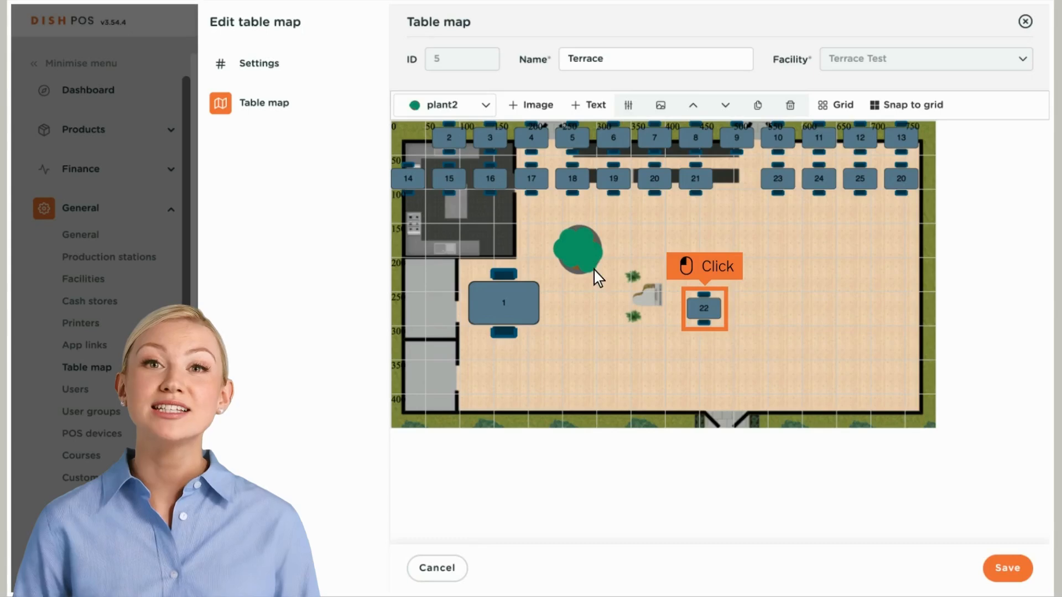
- Change the image of table 22 to the round eight-chair table rond_8stoelen
{"action": "left_click", "coordinate": [706, 310]}
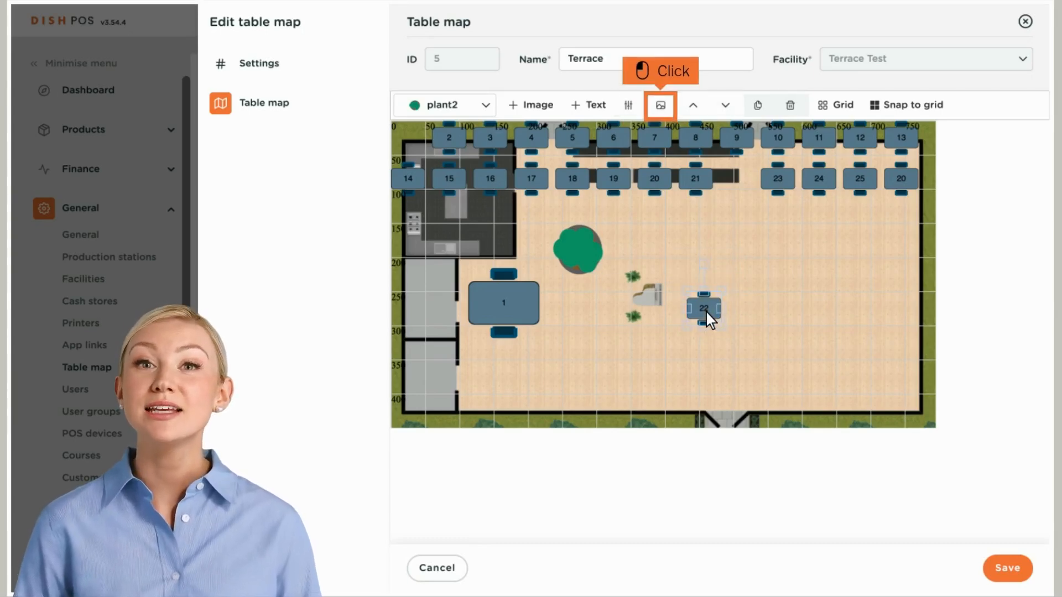
{"action": "left_click", "coordinate": [662, 108]}
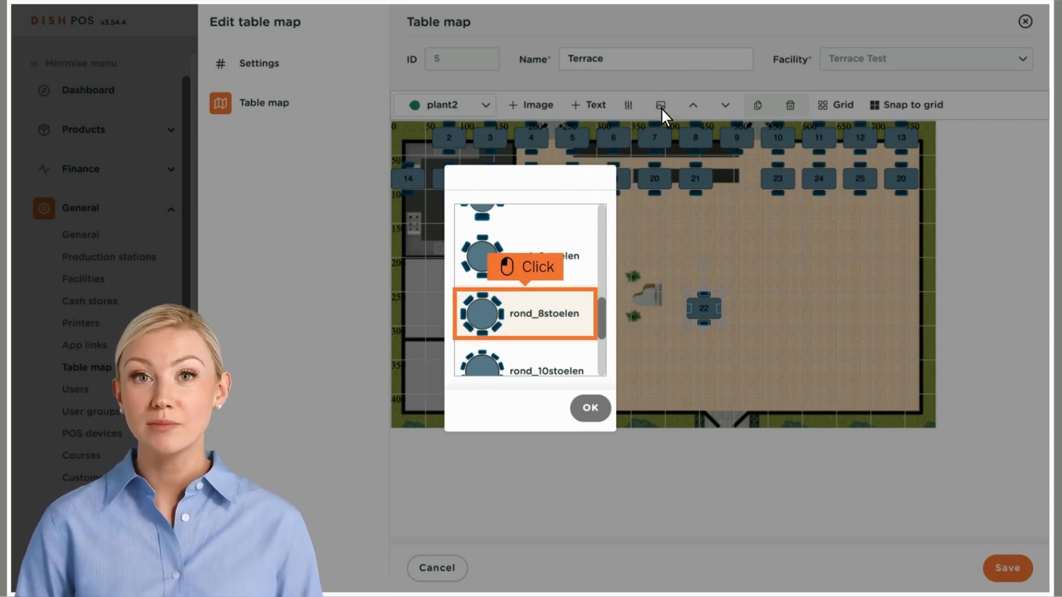
{"action": "left_click", "coordinate": [527, 317]}
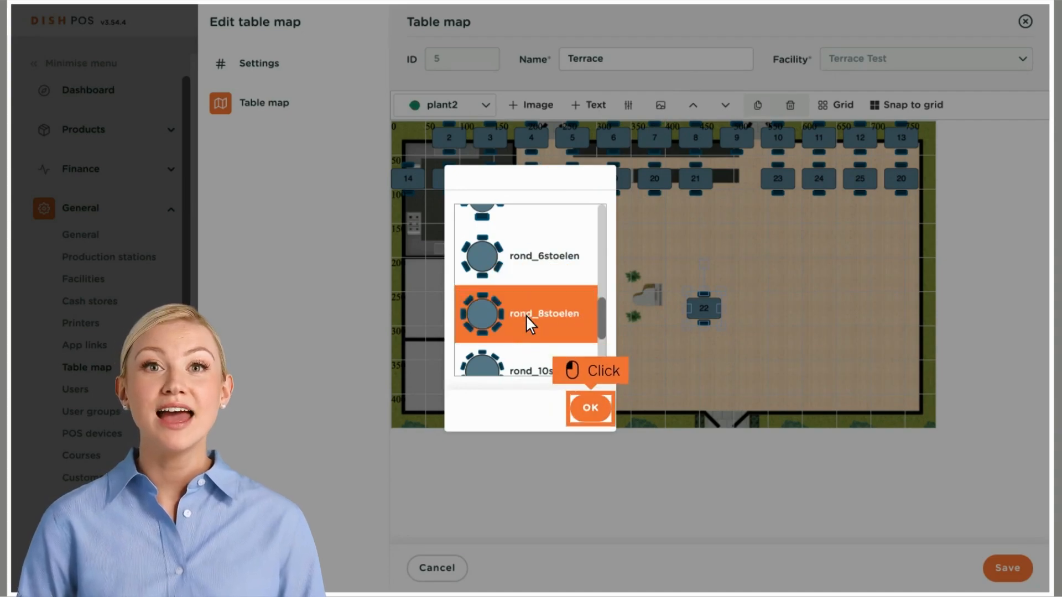
{"action": "left_click", "coordinate": [589, 409]}
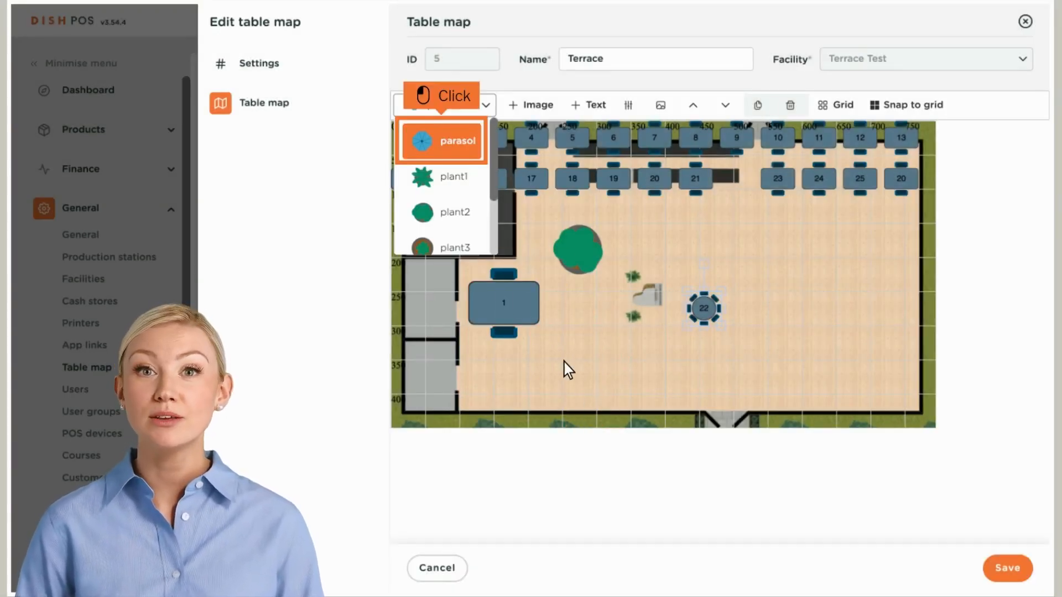
- Add a parasol image over table 22 and send it backward behind the table
{"action": "left_click", "coordinate": [442, 141]}
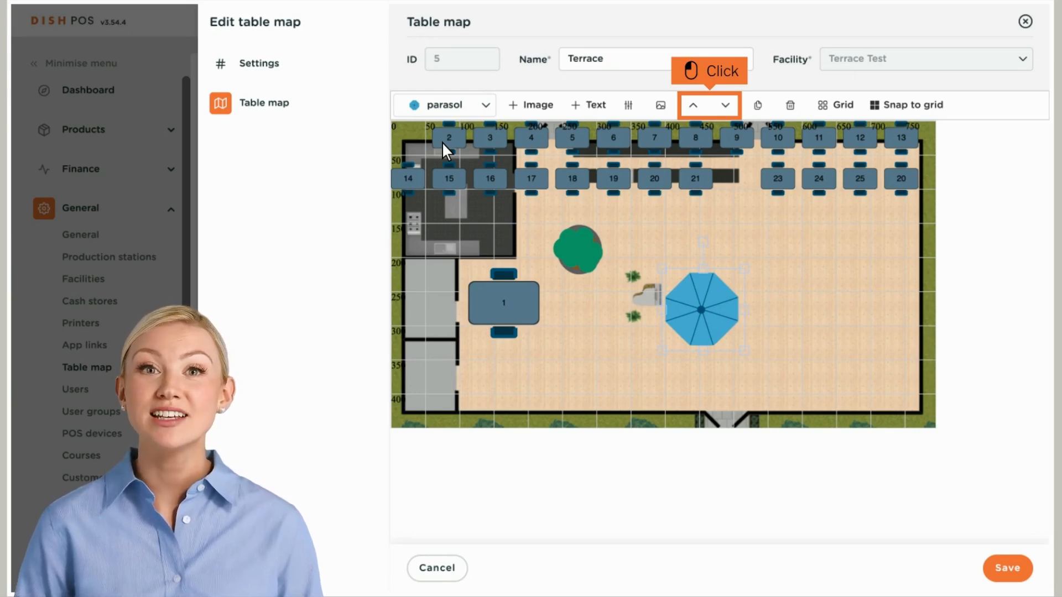
{"action": "left_click", "coordinate": [694, 106]}
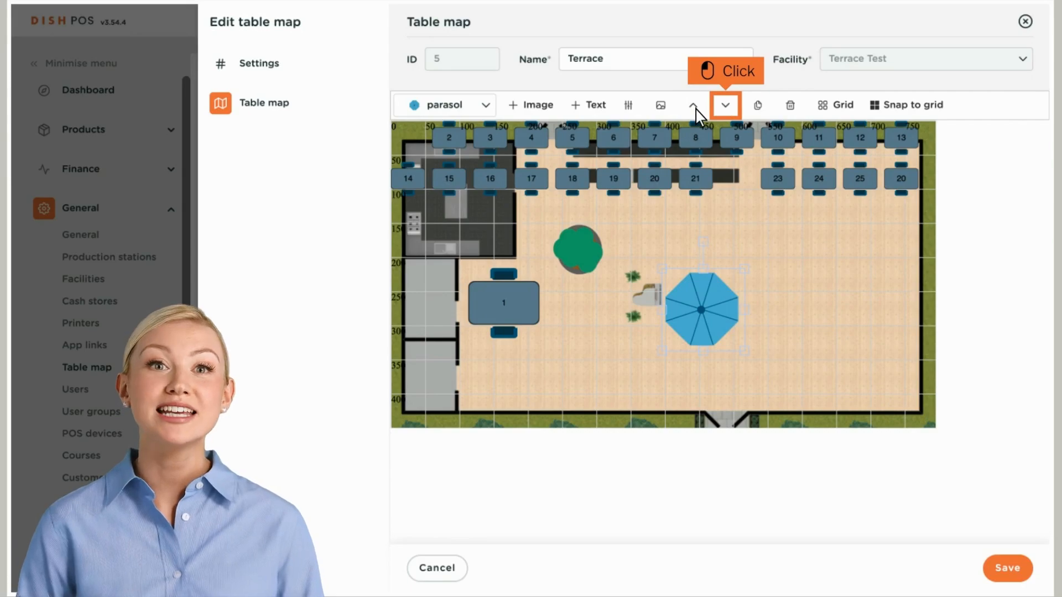
{"action": "left_click", "coordinate": [726, 109]}
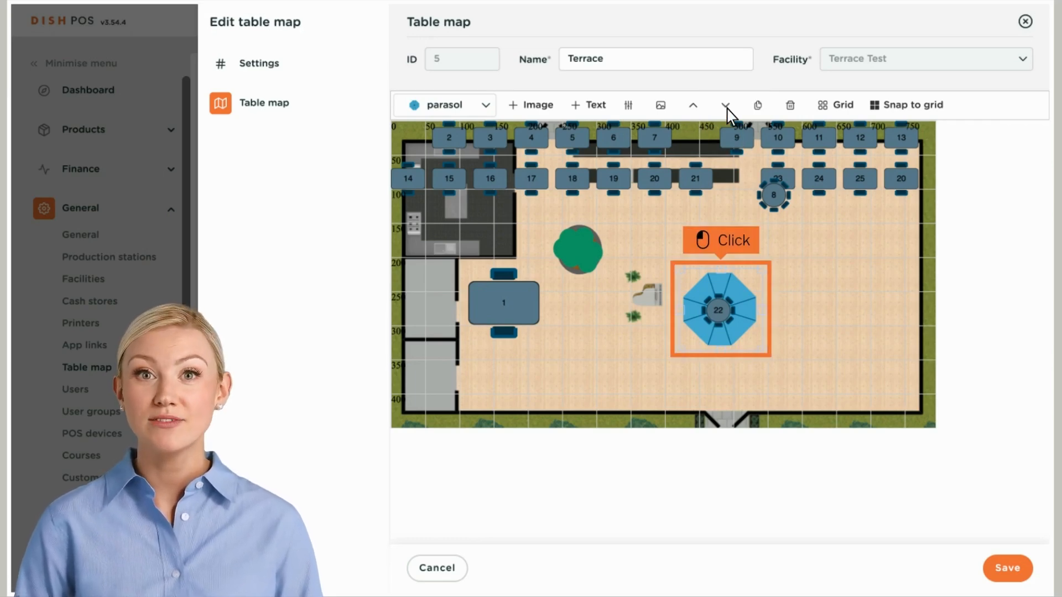
{"action": "left_click", "coordinate": [721, 310]}
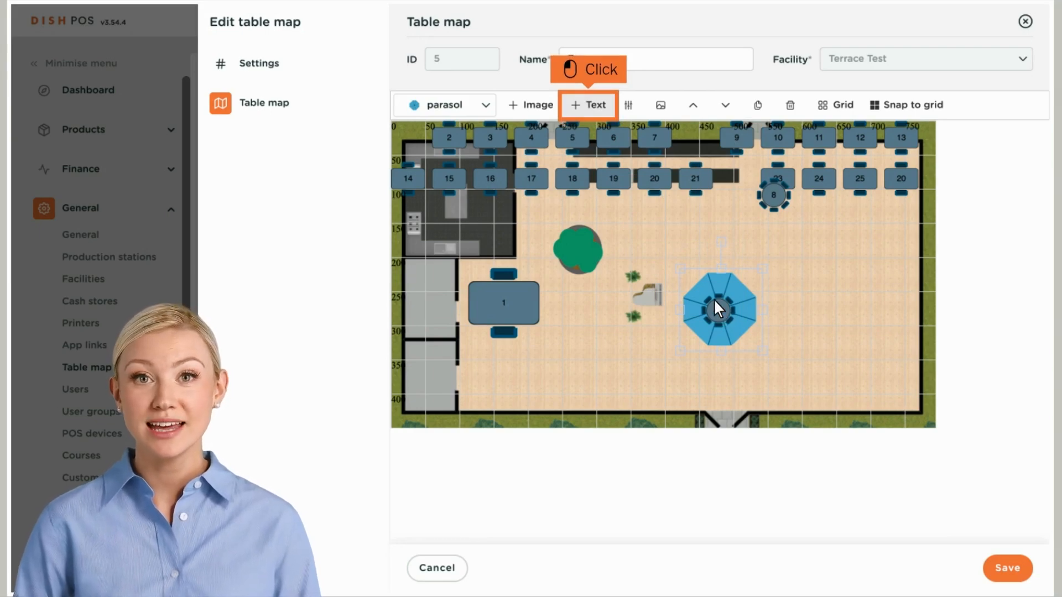
- Add a text label reading "New text" to the map with text size 18 at X 100
{"action": "left_click", "coordinate": [589, 107]}
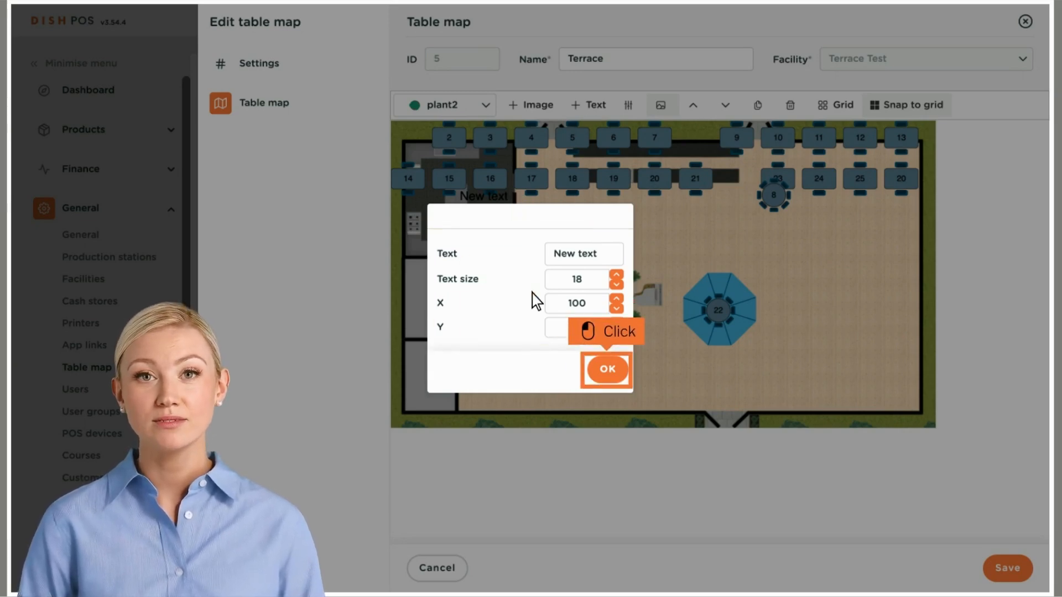
{"action": "left_click", "coordinate": [607, 369]}
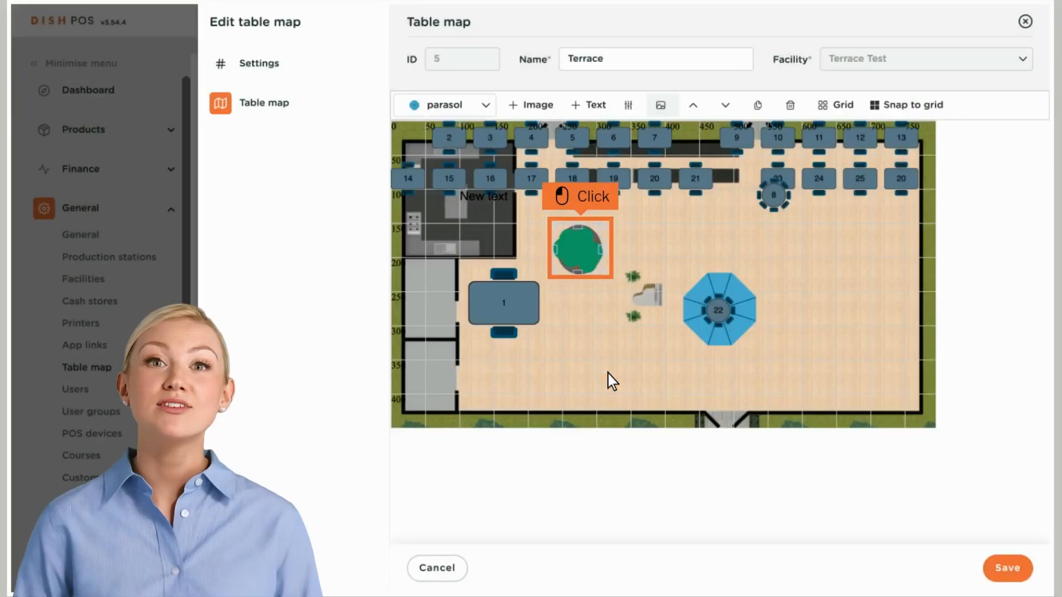
- Delete the plant2 image from the floor plan and save the Terrace table map
{"action": "left_click", "coordinate": [582, 250]}
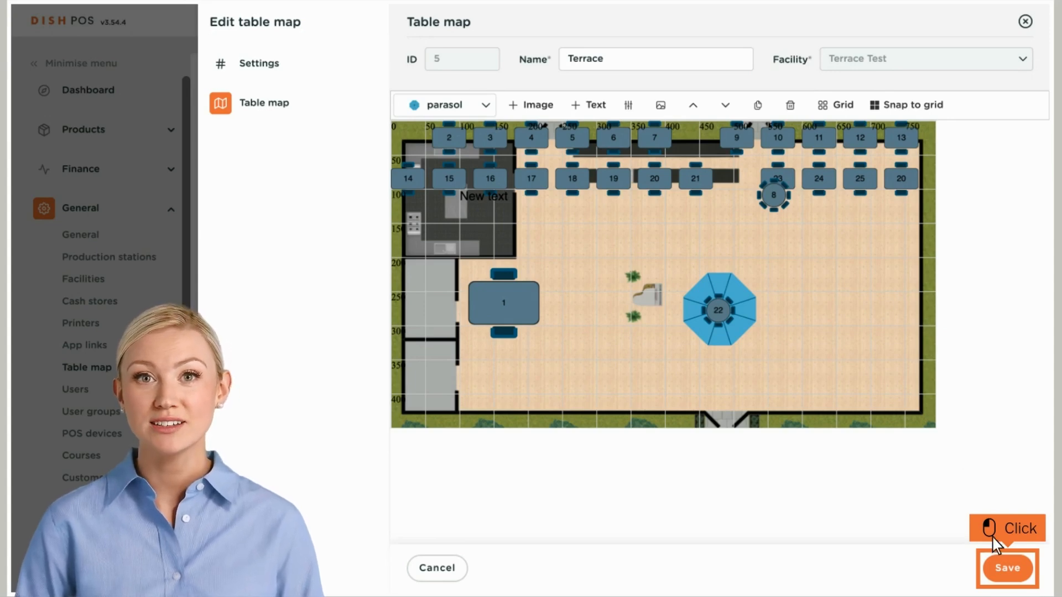
{"action": "left_click", "coordinate": [1008, 572]}
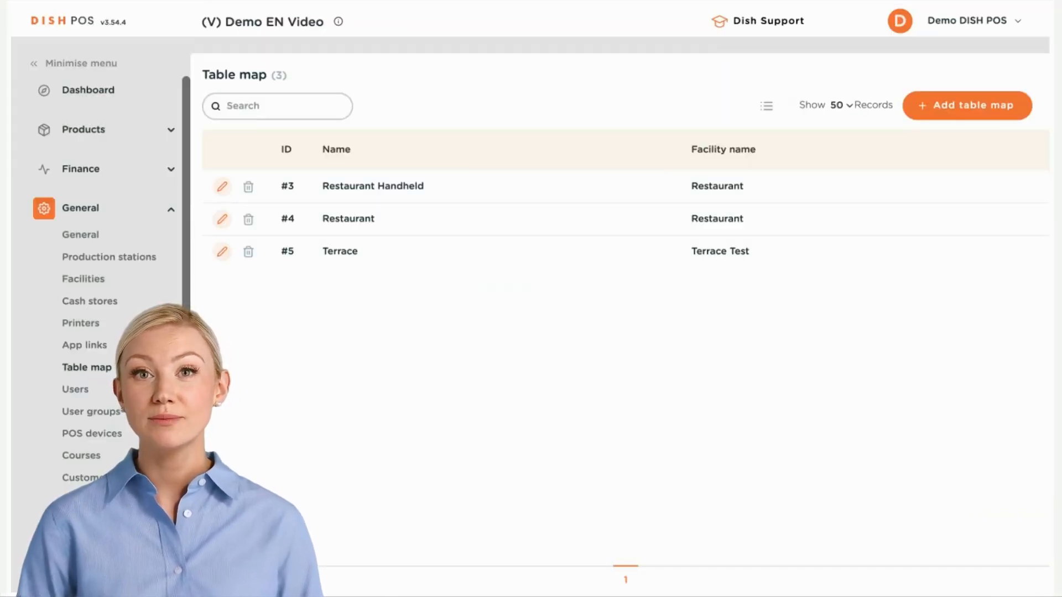